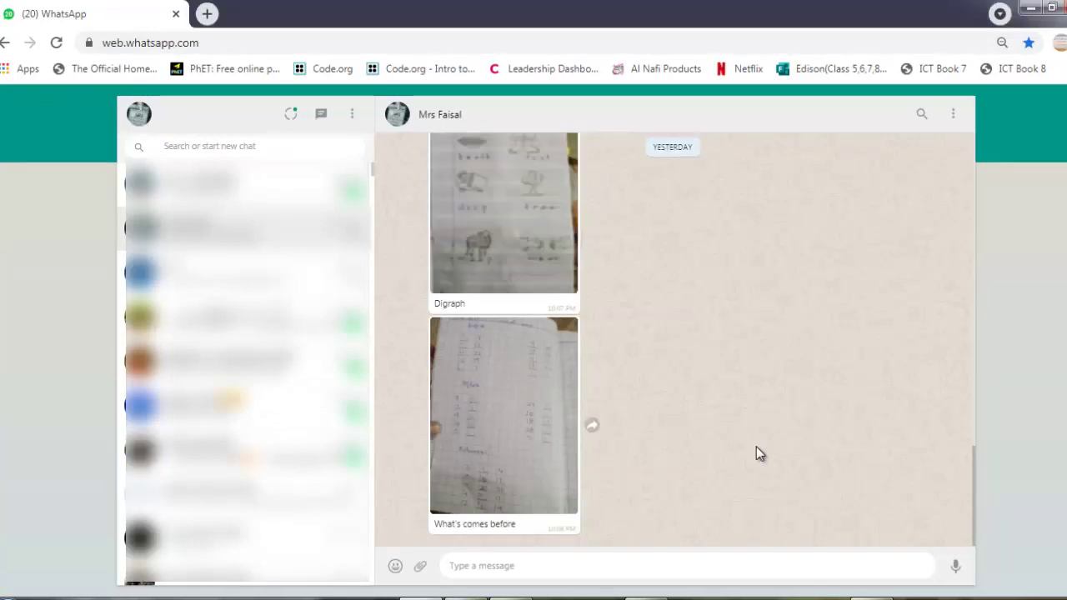
# Download the handwritten table photo and the photo captioned "Digraph" from the open WhatsApp chat
pyautogui.scroll(5, 600, 293)
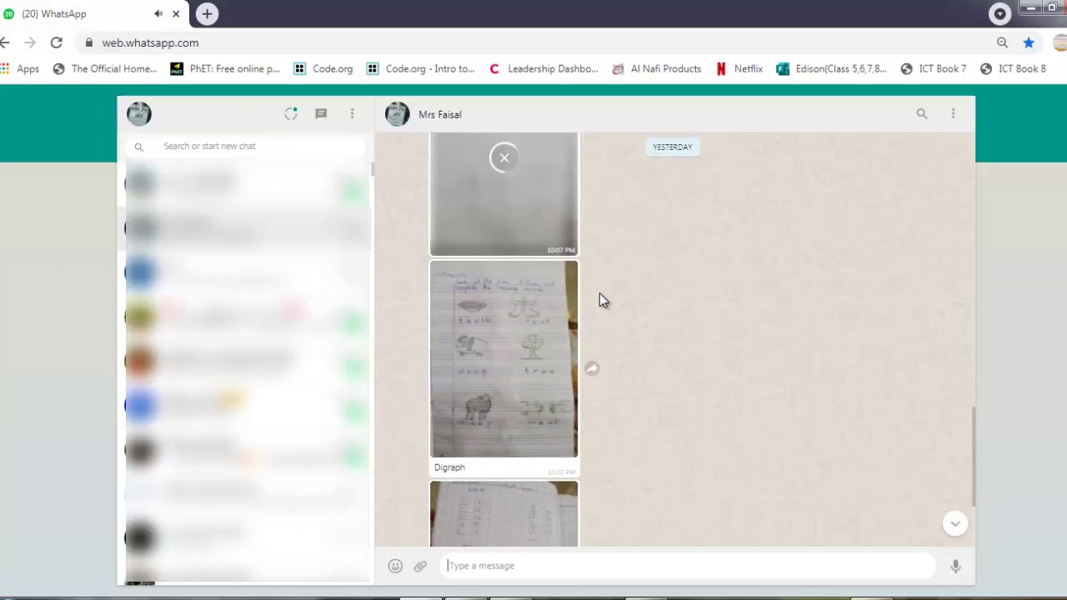
pyautogui.scroll(-2, 599, 293)
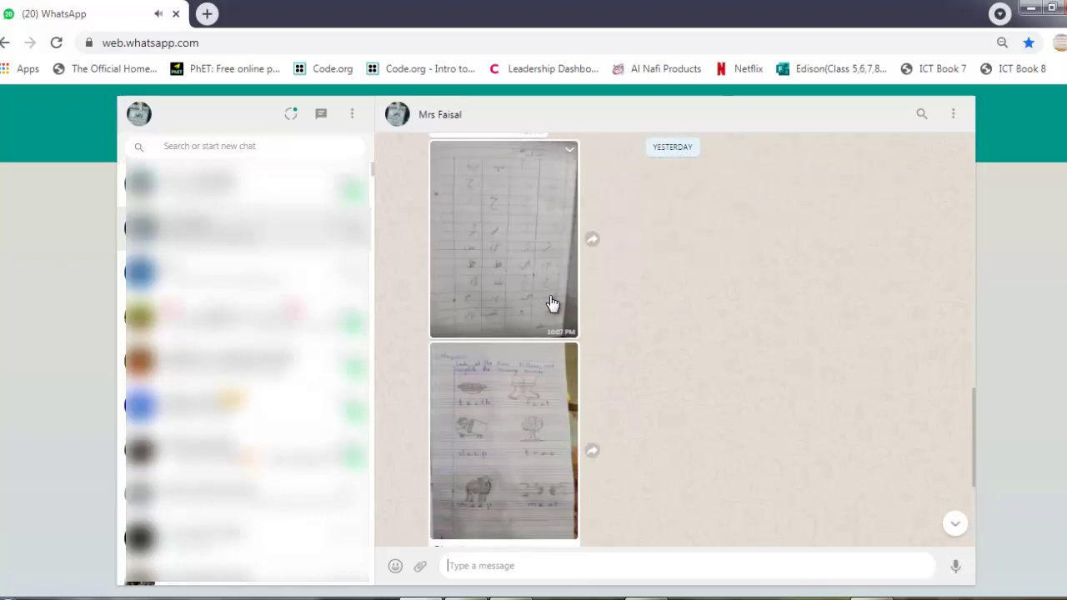
pyautogui.click(567, 153)
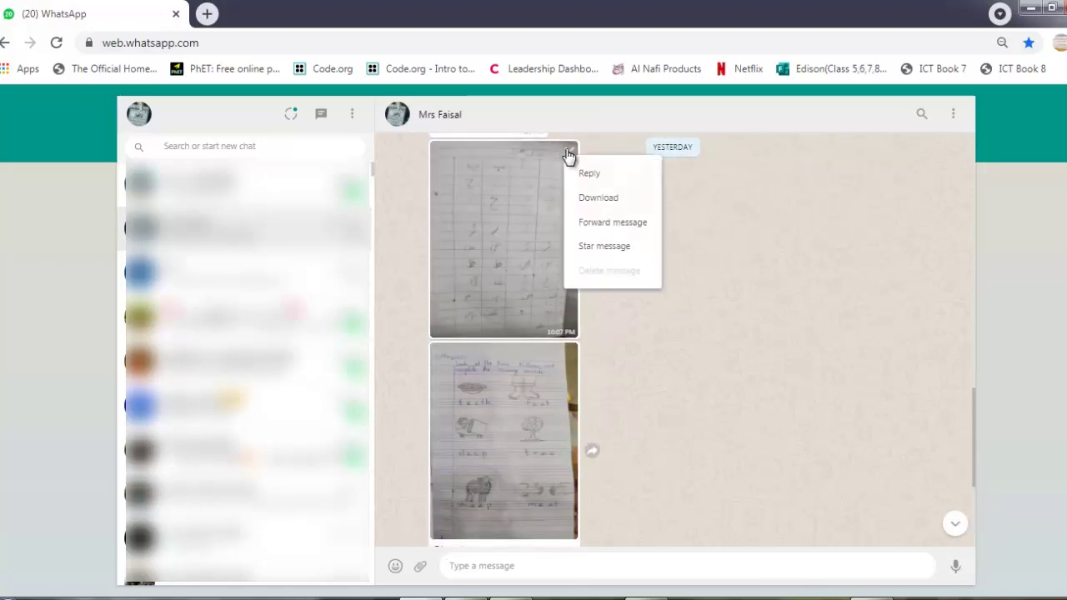
pyautogui.click(604, 200)
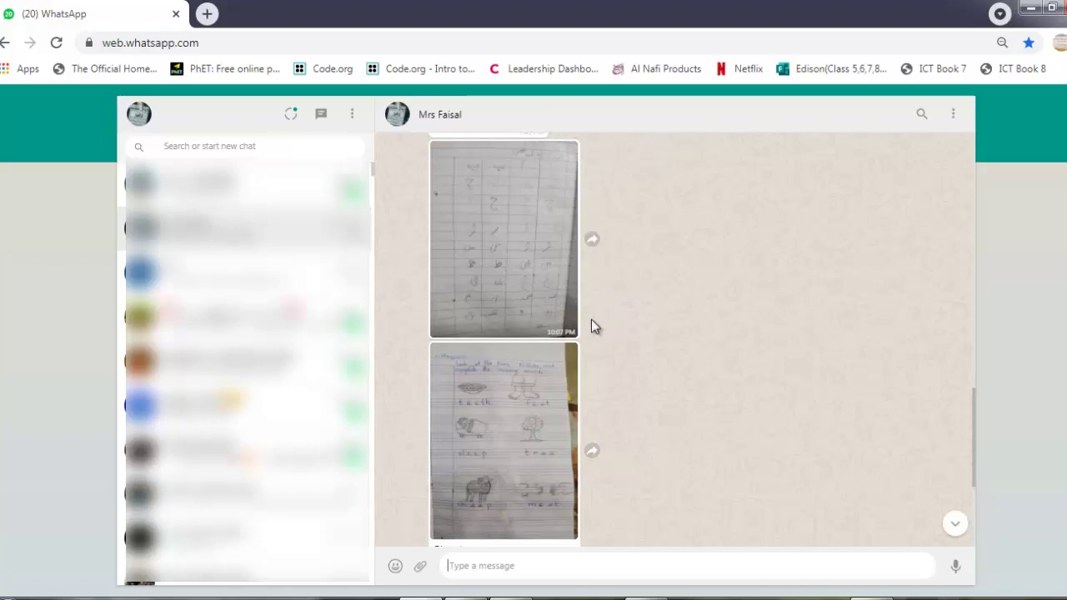
pyautogui.click(570, 351)
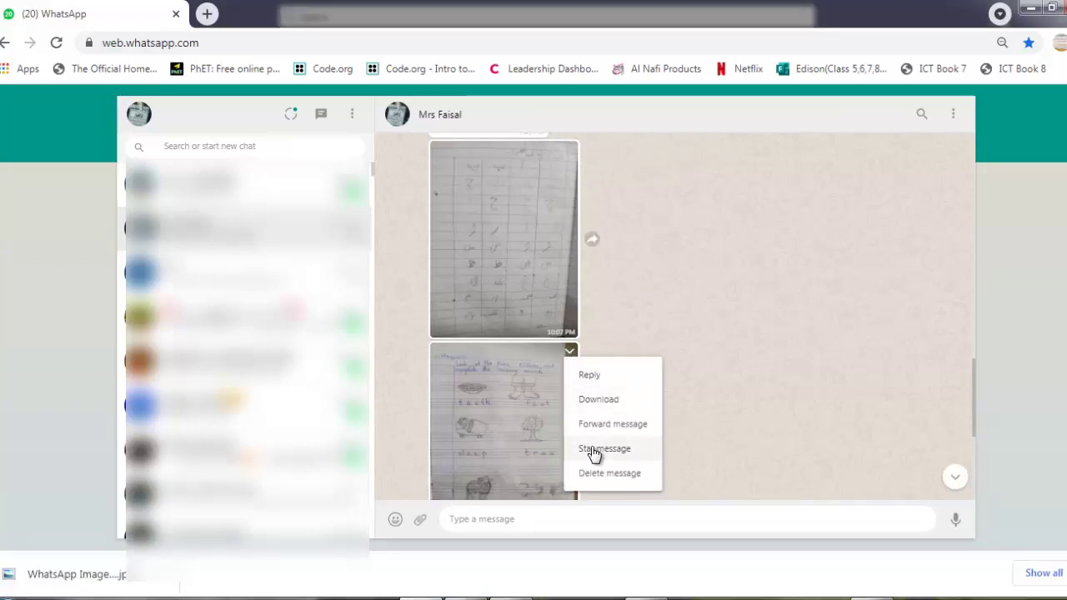
pyautogui.click(598, 399)
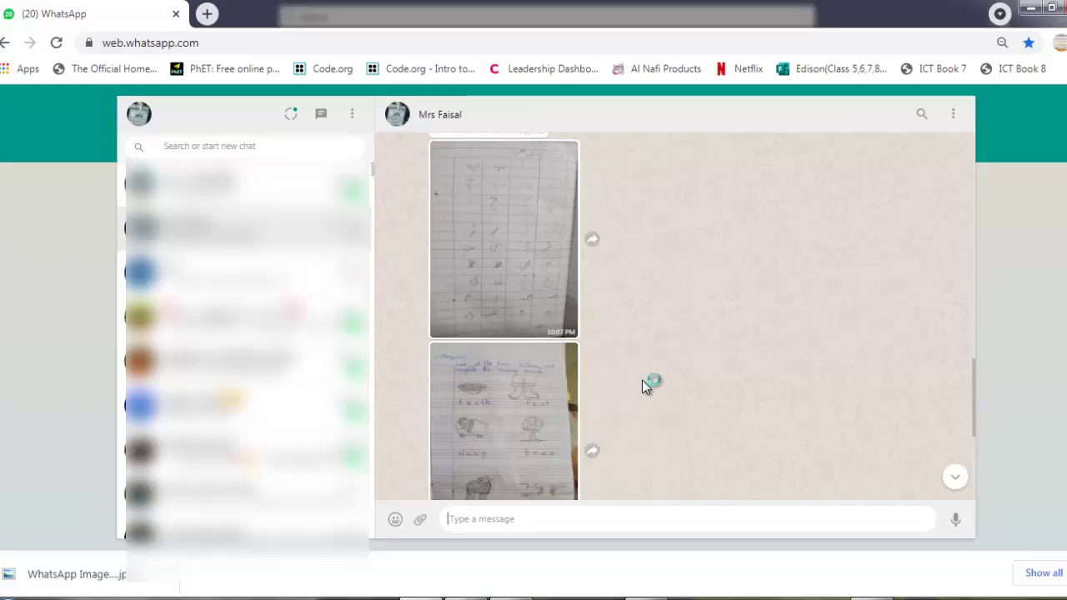
# Download the homework photo captioned "What's comes before" from the same chat
pyautogui.scroll(-2, 643, 383)
pyautogui.scroll(-1, 642, 380)
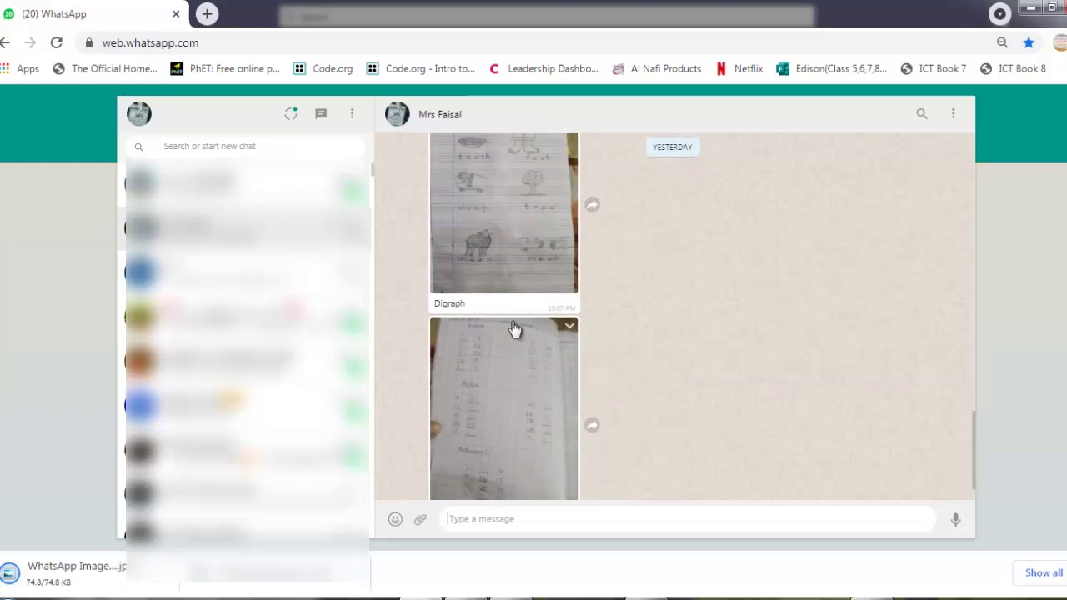
pyautogui.click(570, 327)
pyautogui.click(666, 337)
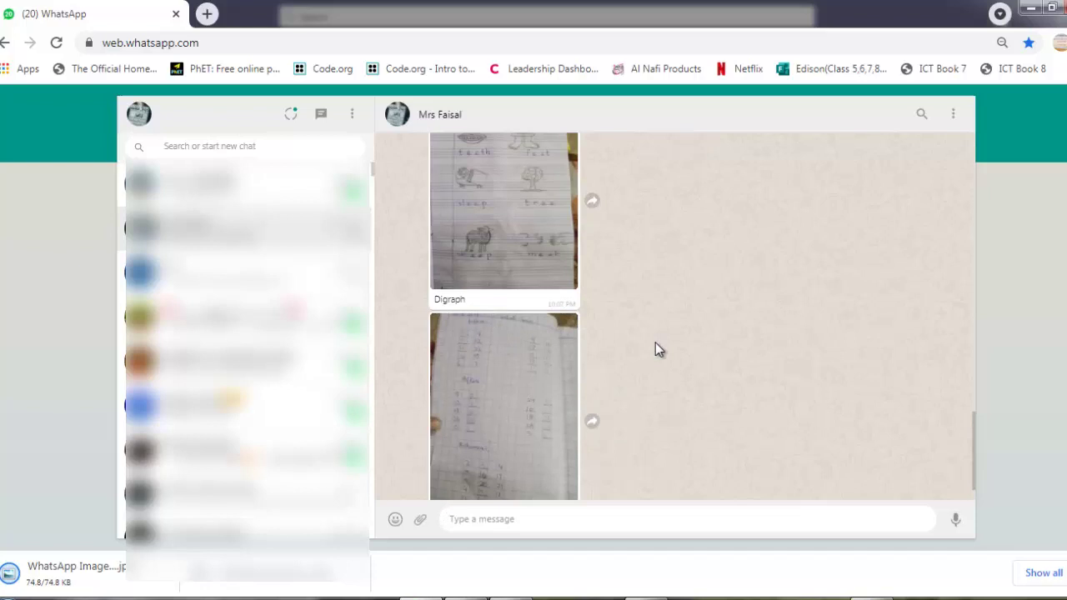
pyautogui.scroll(-1, 655, 348)
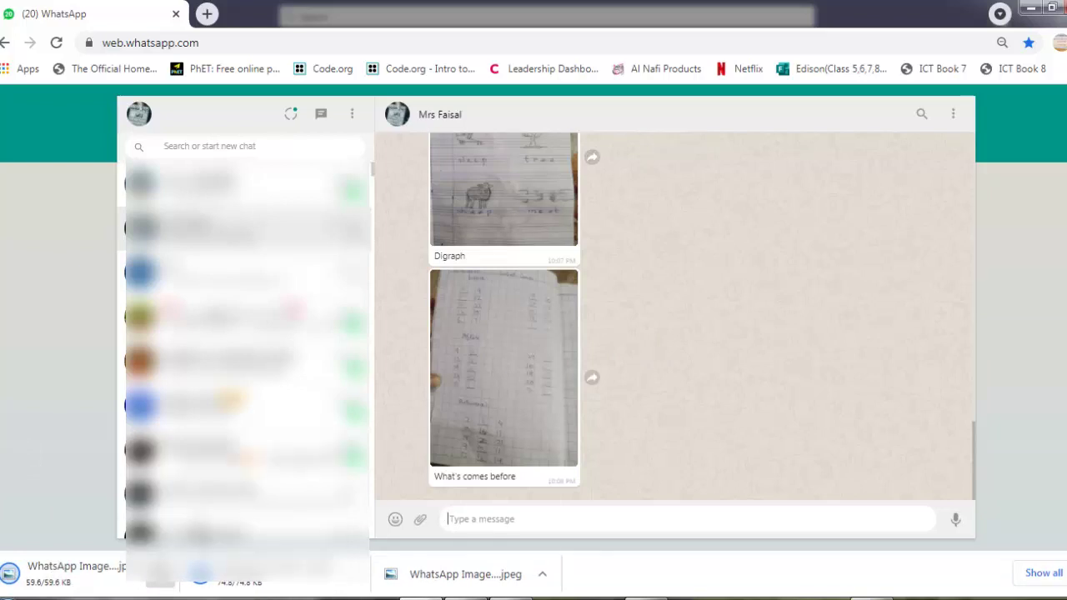
# Show the downloaded photos in the Downloads folder and copy the WhatsApp images timed 10.06.36, 10.07.03 and 10.07.52 PM
pyautogui.click(162, 575)
pyautogui.click(208, 392)
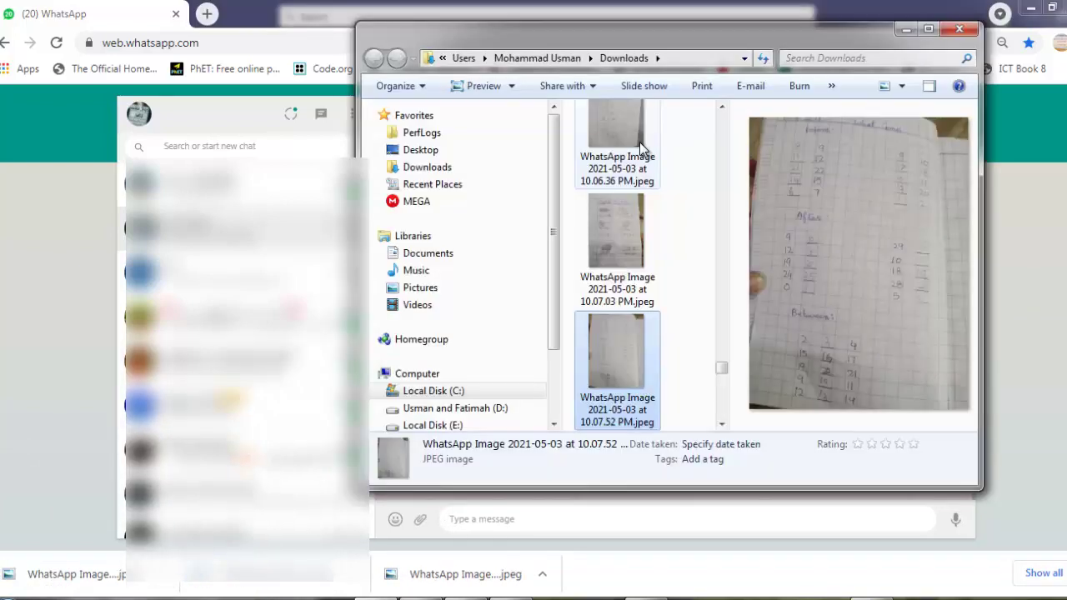
pyautogui.keyDown('ctrl'); pyautogui.click(640, 142); pyautogui.keyUp('ctrl')
pyautogui.keyDown('ctrl'); pyautogui.click(635, 260); pyautogui.keyUp('ctrl')
pyautogui.press('Return')
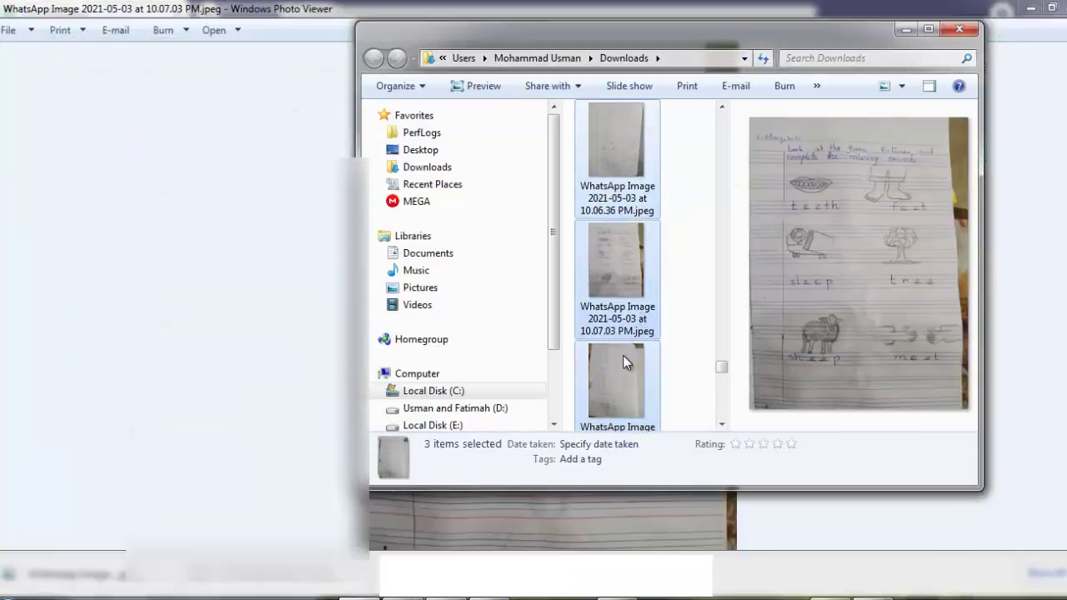
pyautogui.scroll(-1, 623, 355)
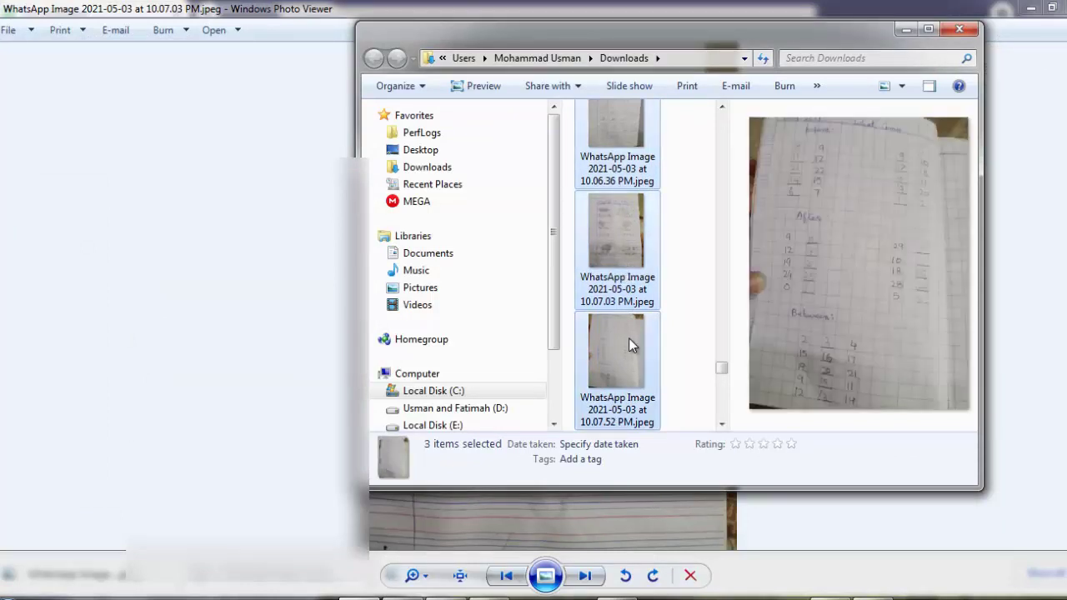
pyautogui.rightClick(622, 246)
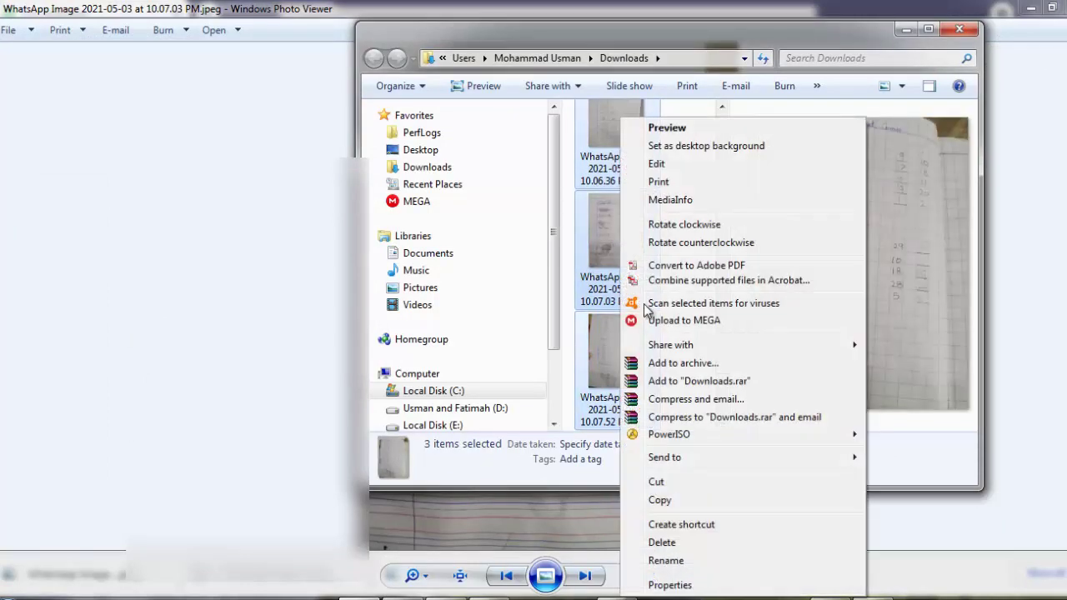
pyautogui.click(659, 501)
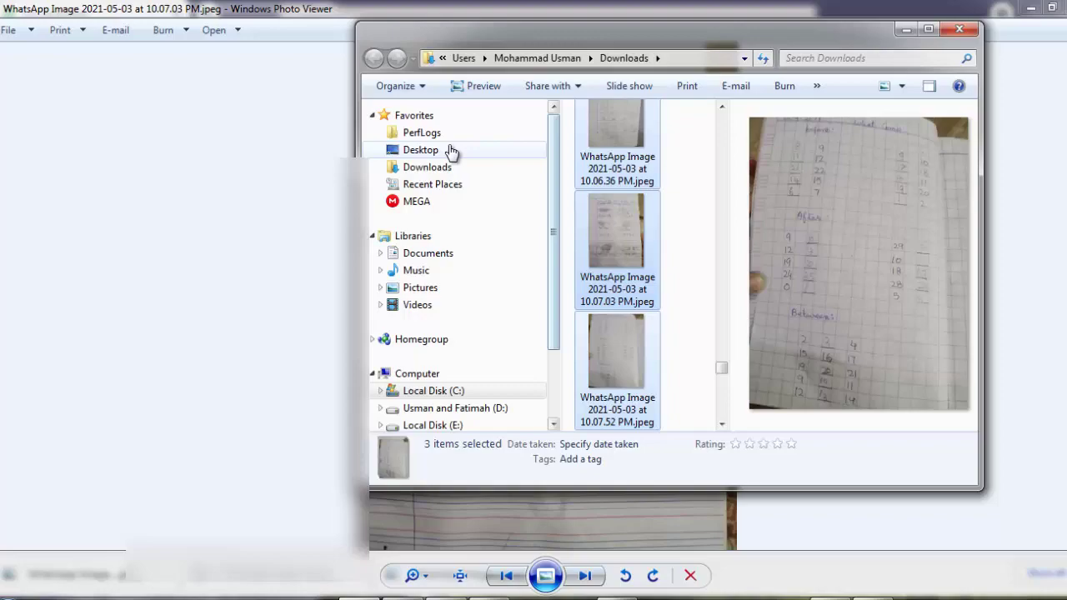
# Create a Desktop folder named "student work 4rth of may 2021" and paste the three copied images into it
pyautogui.click(421, 150)
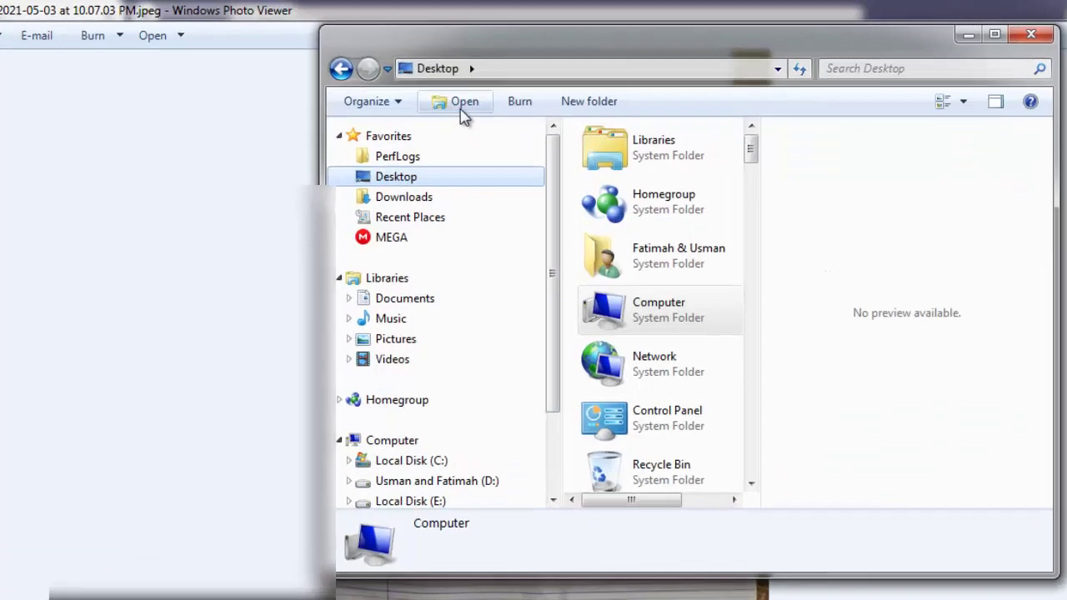
pyautogui.click(589, 101)
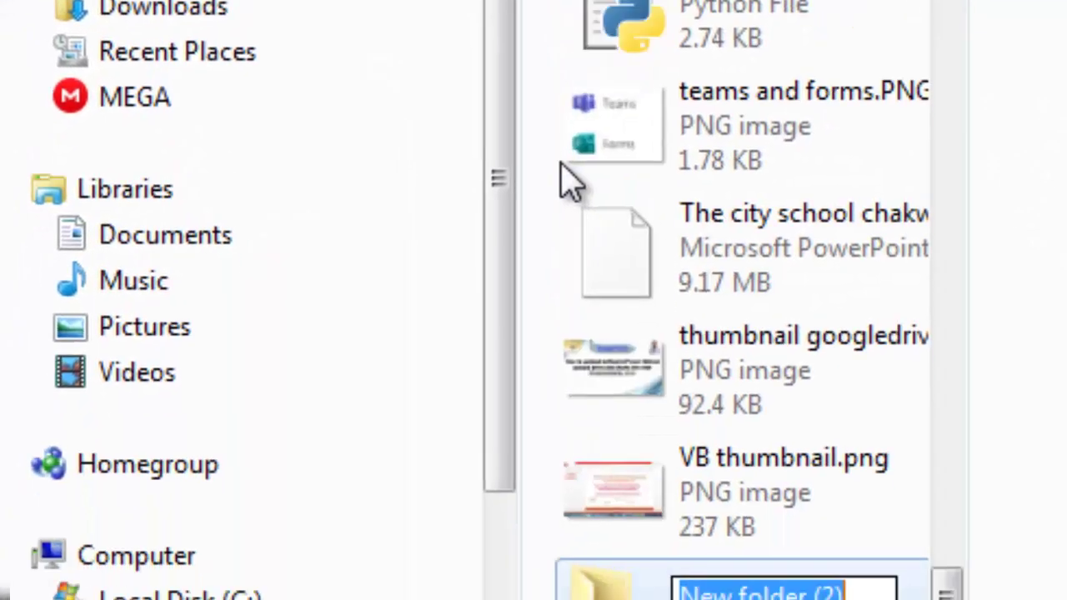
pyautogui.write('student w')
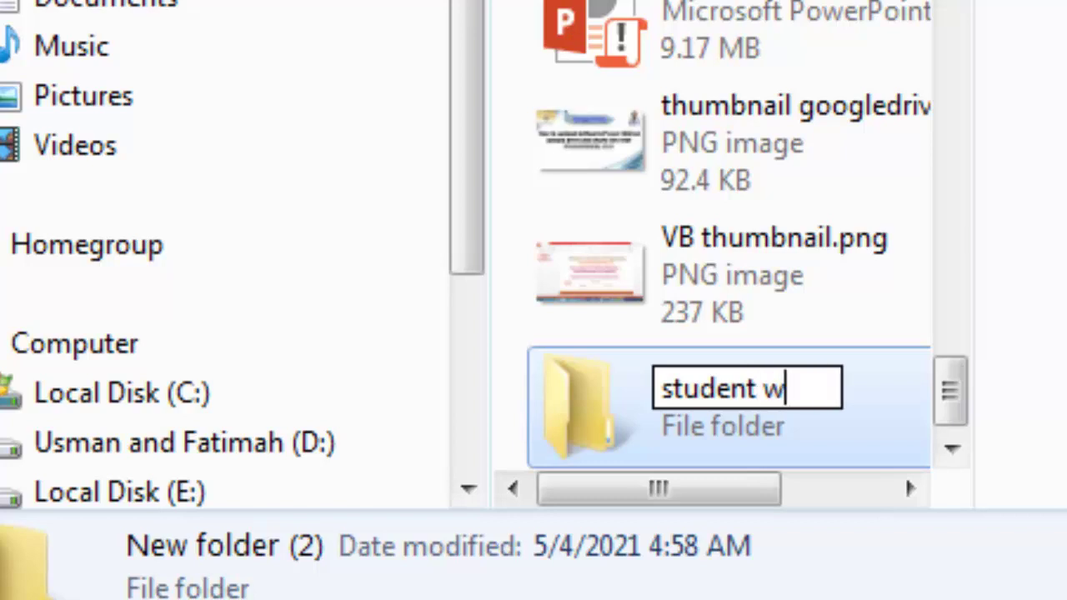
pyautogui.write('ork 4')
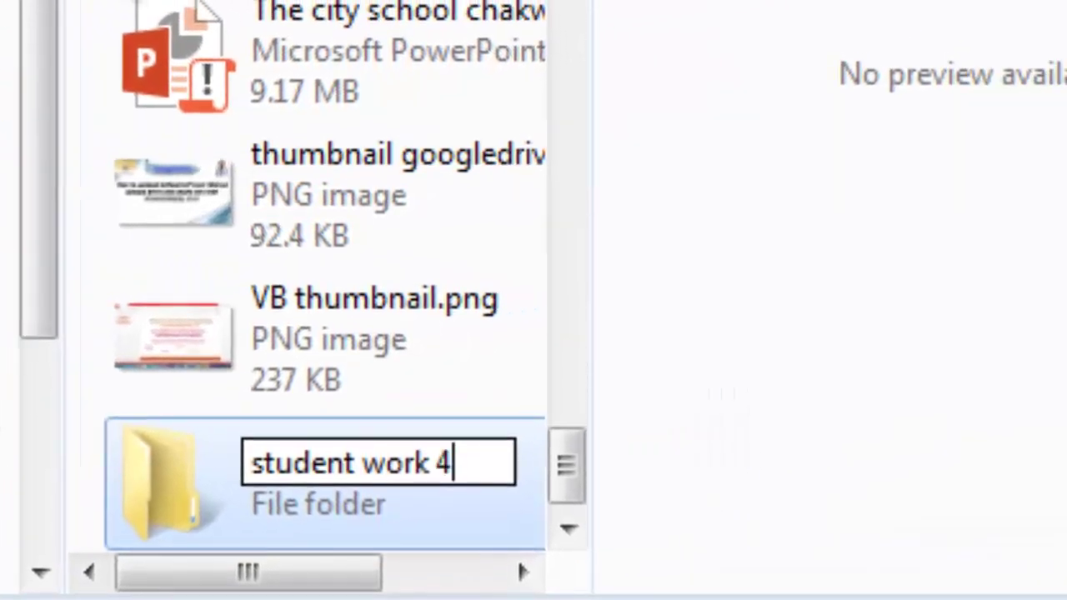
pyautogui.write('rth')
pyautogui.press('BackSpace')
pyautogui.press('BackSpace')
pyautogui.press('BackSpace')
pyautogui.write('r')
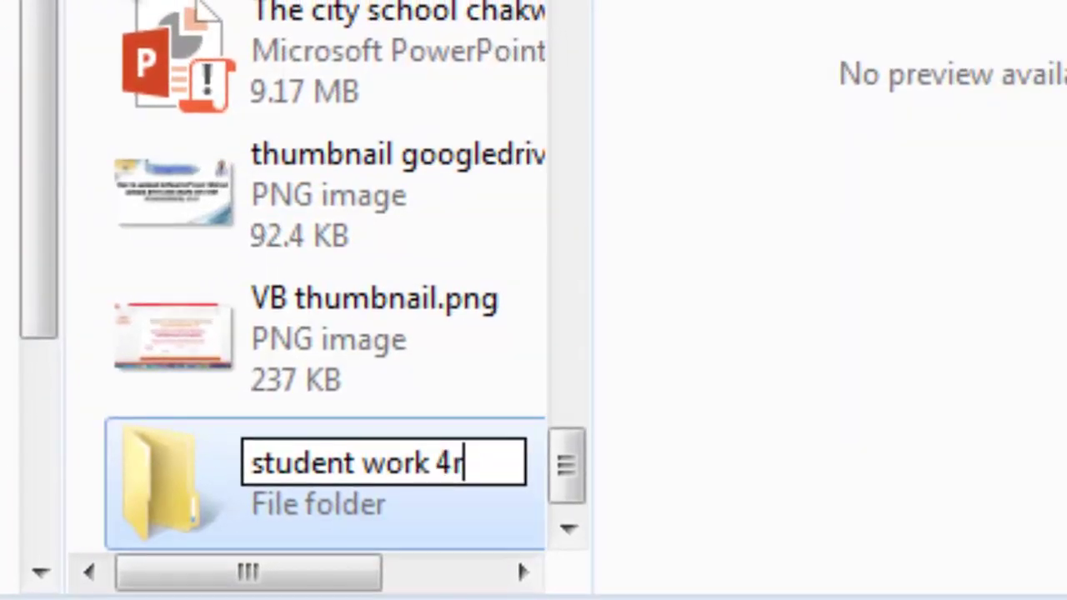
pyautogui.write('th of ma')
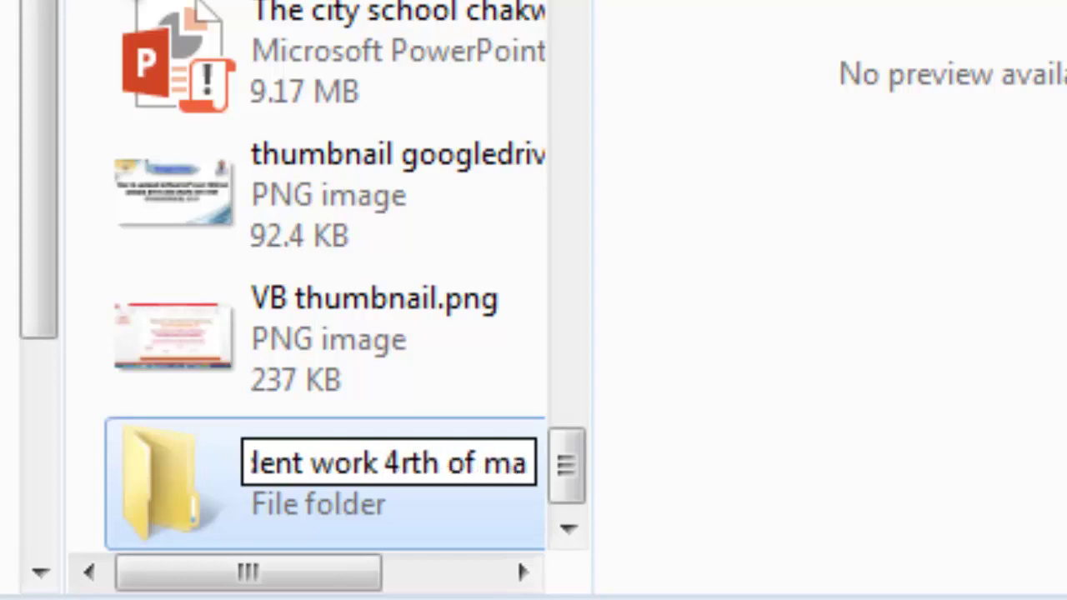
pyautogui.write('y 2021')
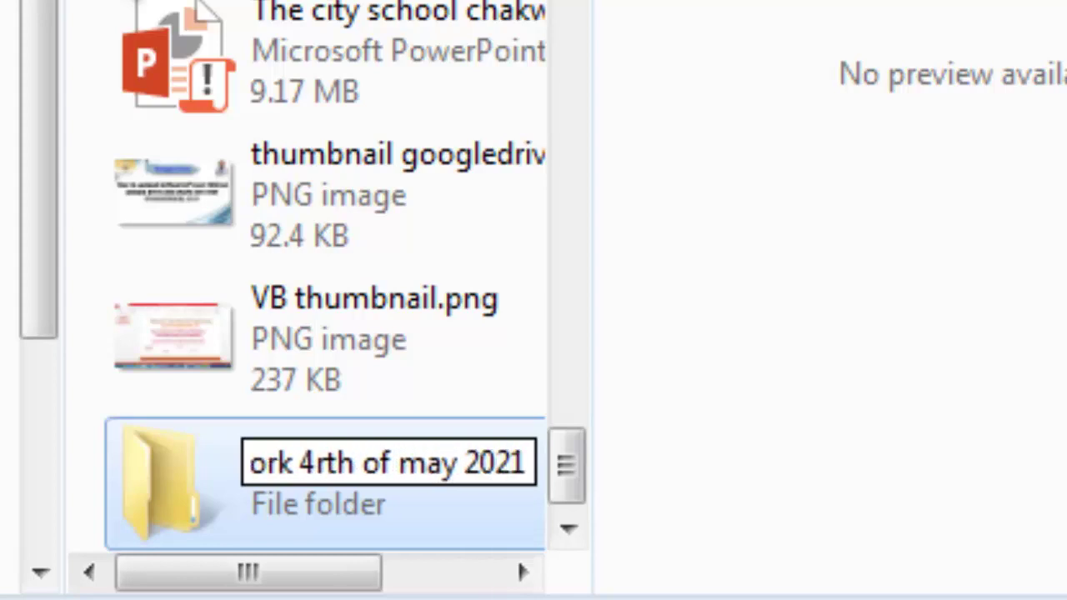
pyautogui.press('Return')
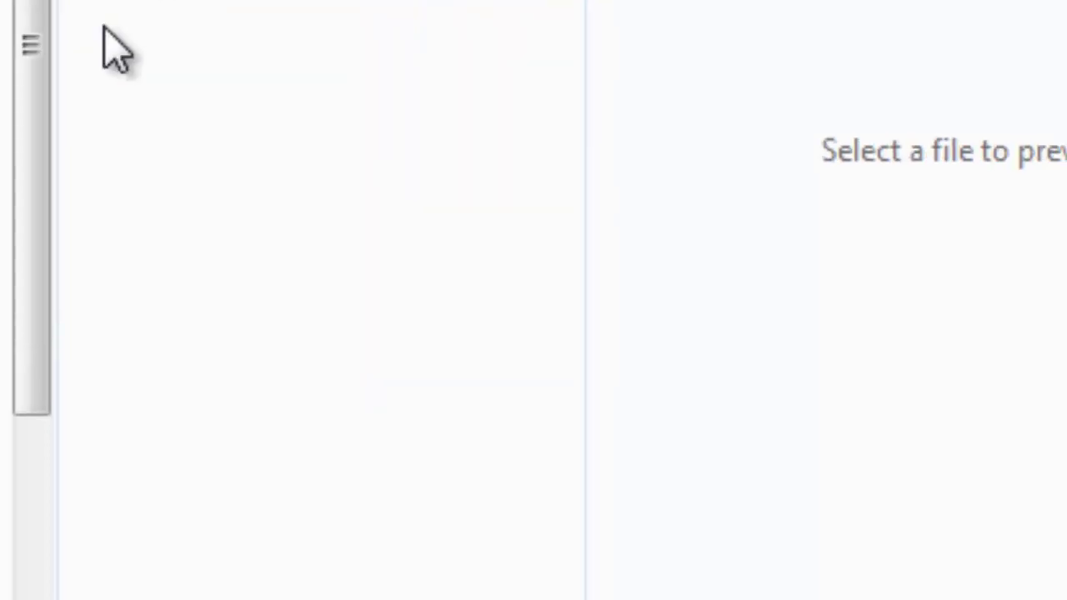
pyautogui.hotkey('ctrl', 'v')
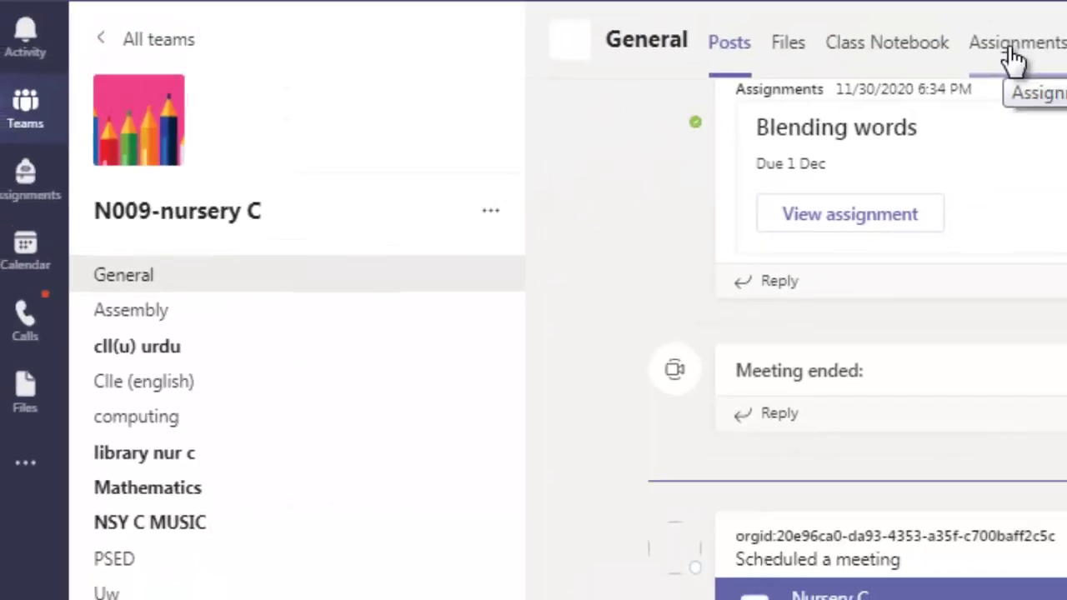
# Switch to Microsoft Teams, open the nursery C assignment Digraph "ee", and show the file options for Week-5-Term-2-Worksheet 4.pdf
pyautogui.click(1008, 50)
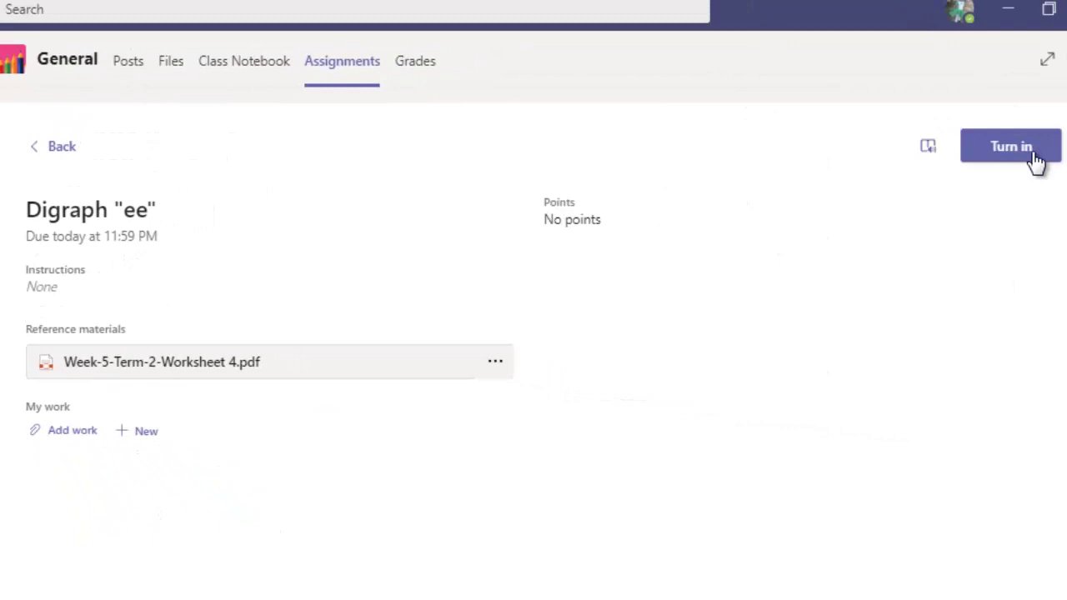
pyautogui.click(1011, 148)
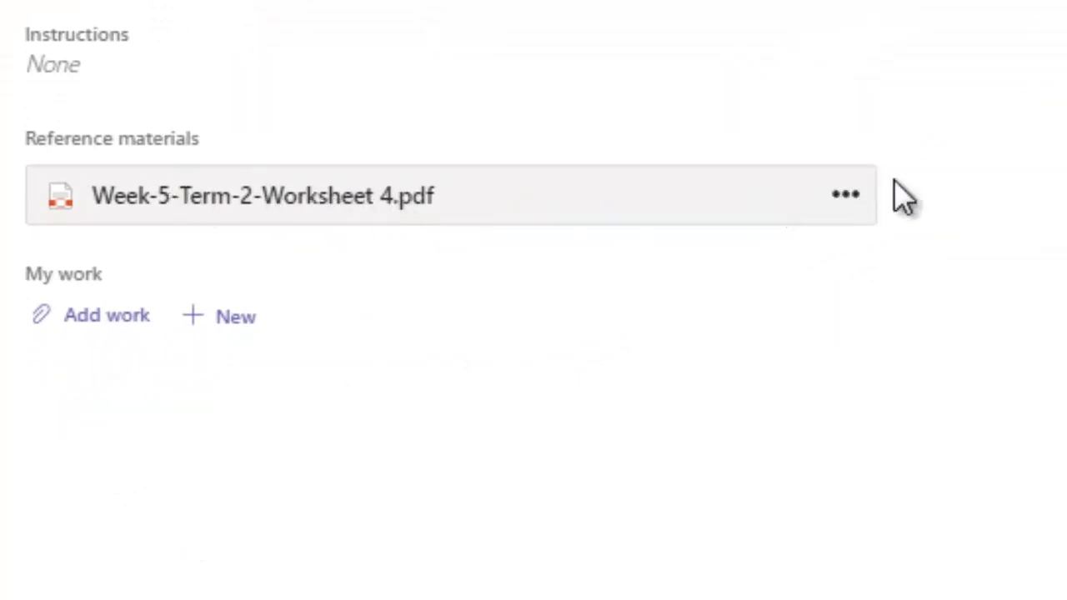
pyautogui.click(844, 198)
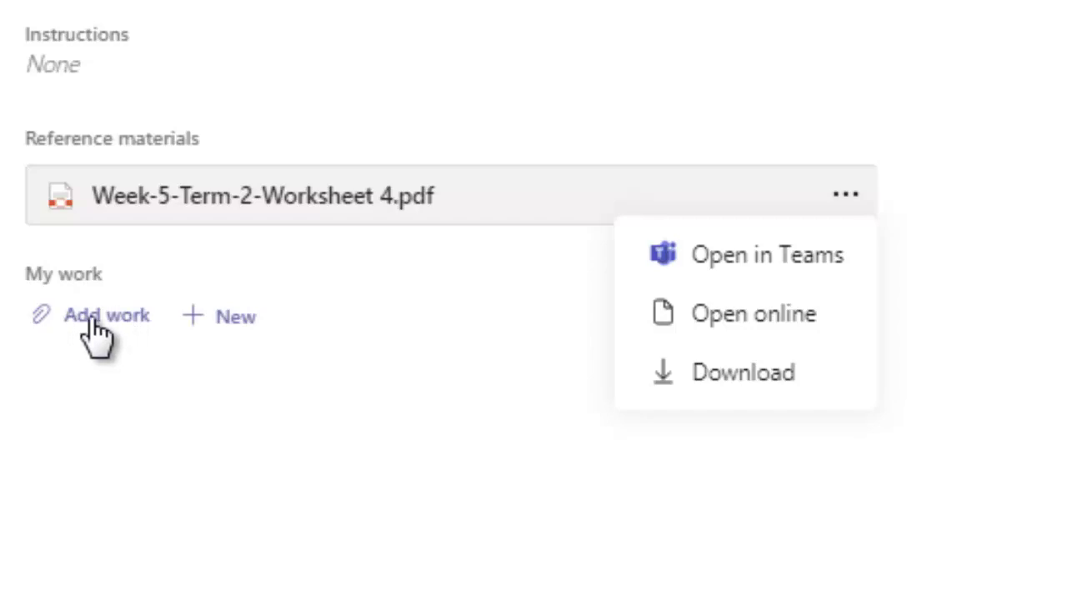
# Attach "WhatsApp Image 2021-05-03 at 10.07.03 PM.jpeg" from the "student work 4rth of may 2021" folder as work and turn in the assignment
pyautogui.click(67, 315)
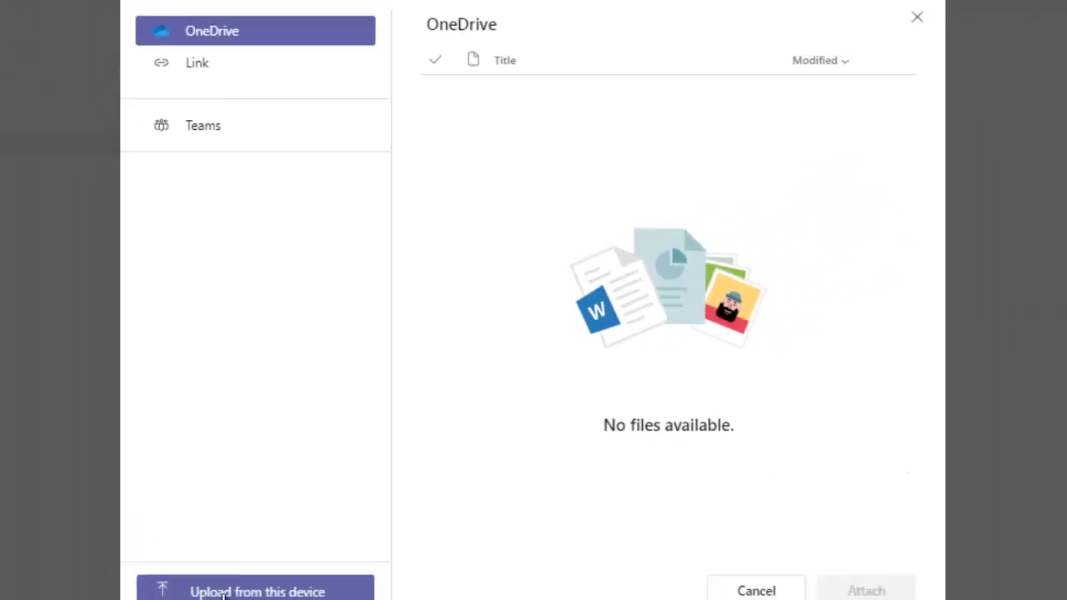
pyautogui.click(257, 565)
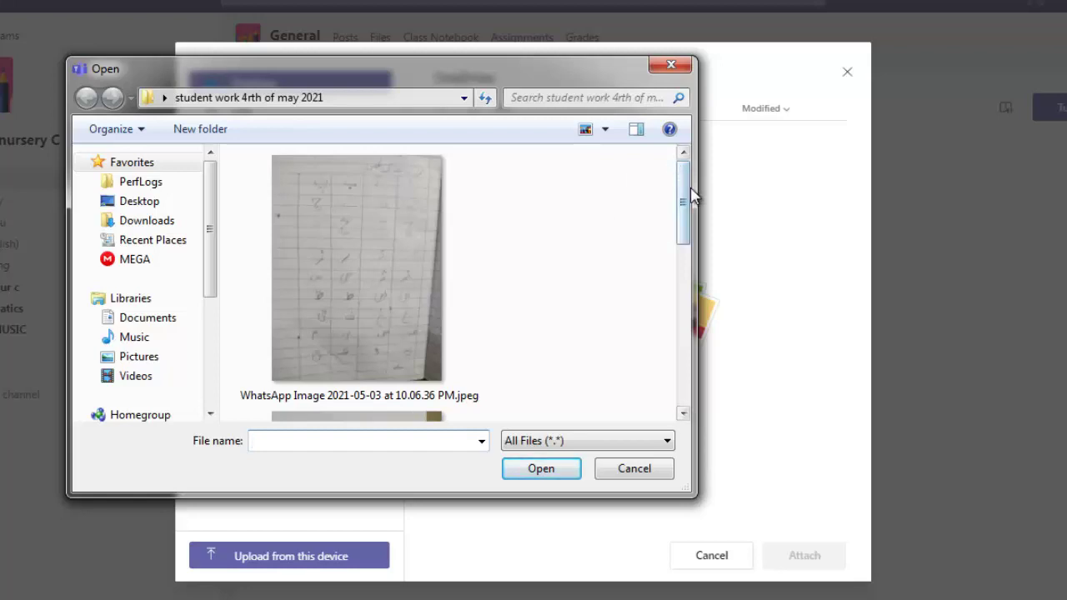
pyautogui.moveTo(683, 195)
pyautogui.mouseDown()
pyautogui.moveTo(680, 371)
pyautogui.moveTo(663, 188)
pyautogui.mouseUp()
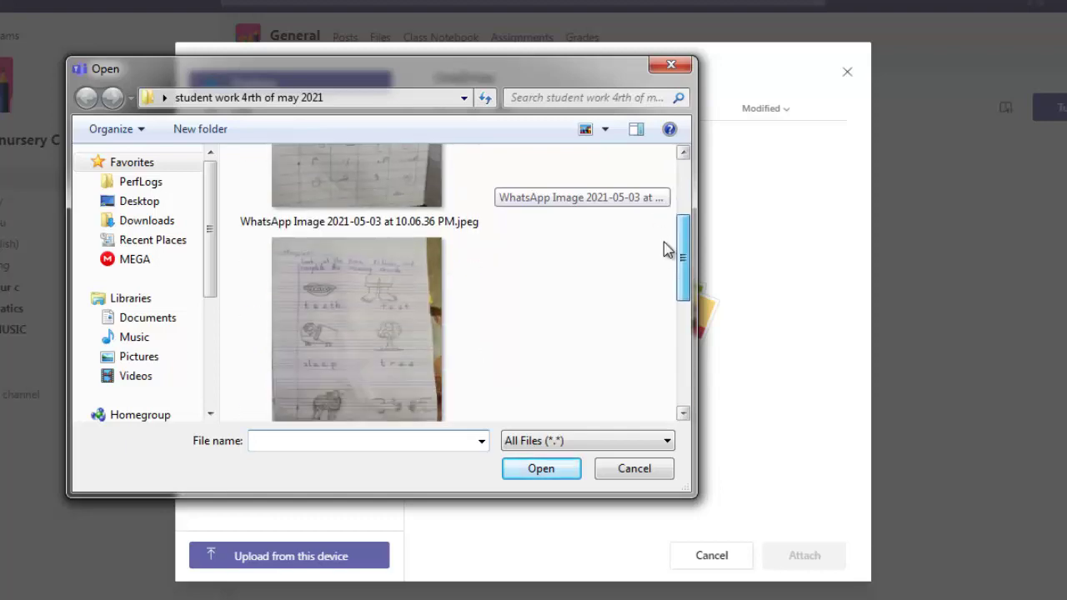
pyautogui.scroll(-2, 667, 250)
pyautogui.click(424, 343)
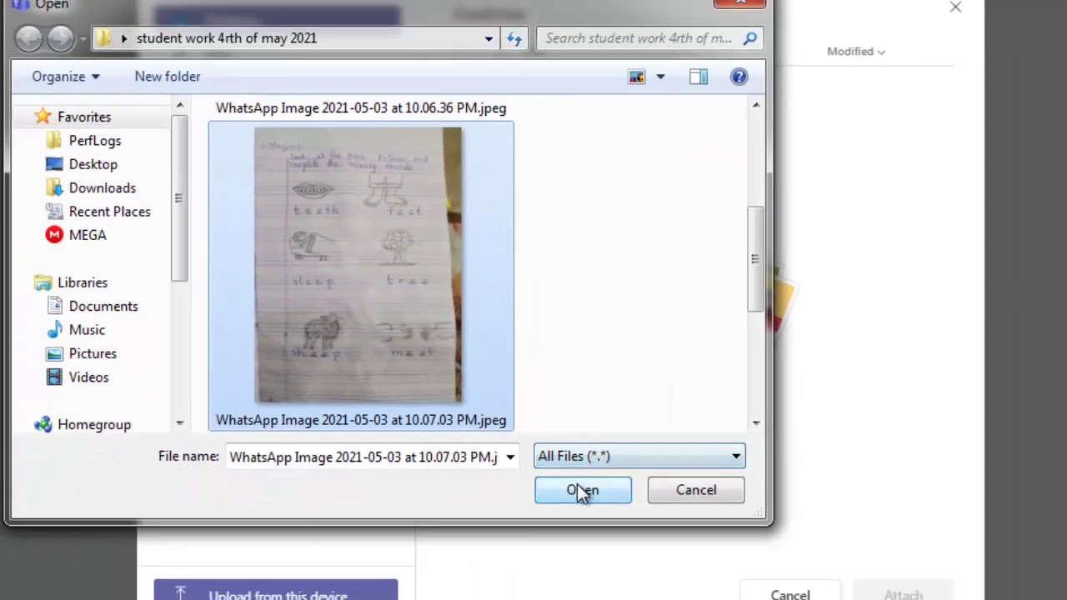
pyautogui.click(576, 487)
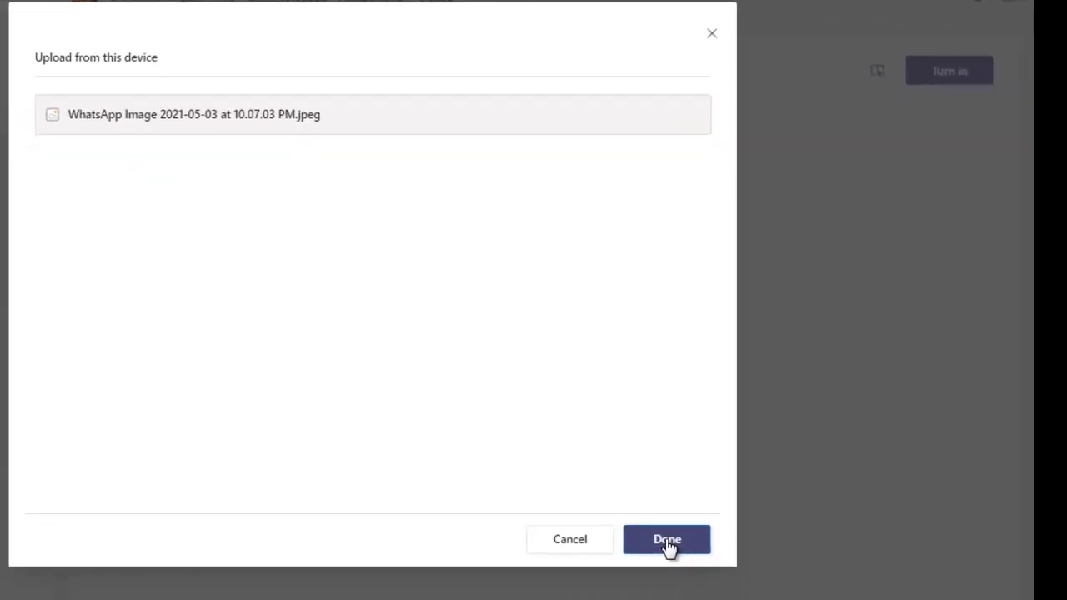
pyautogui.click(667, 540)
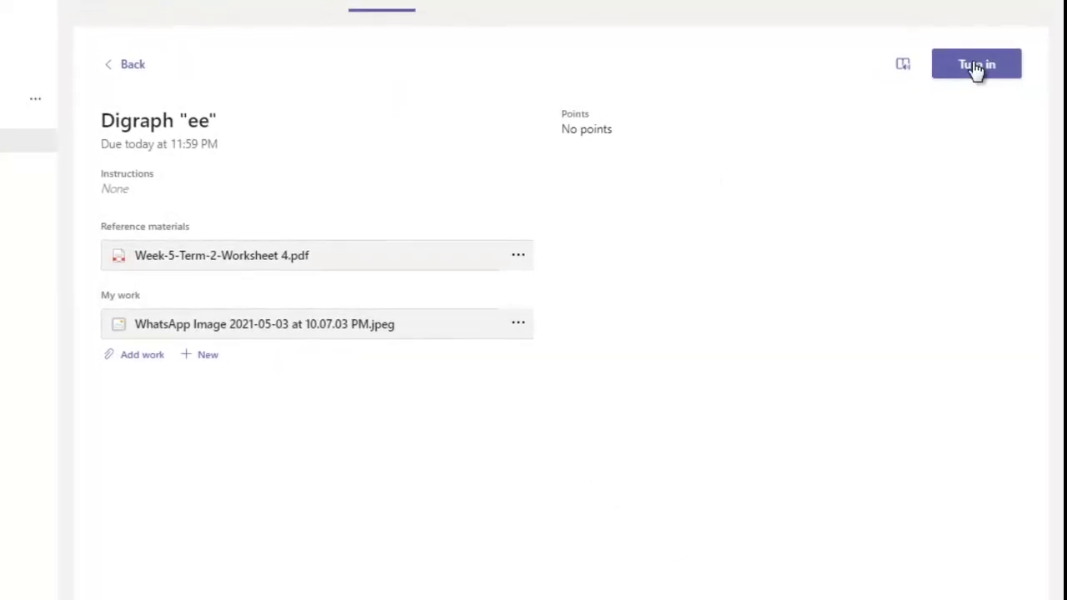
pyautogui.click(977, 70)
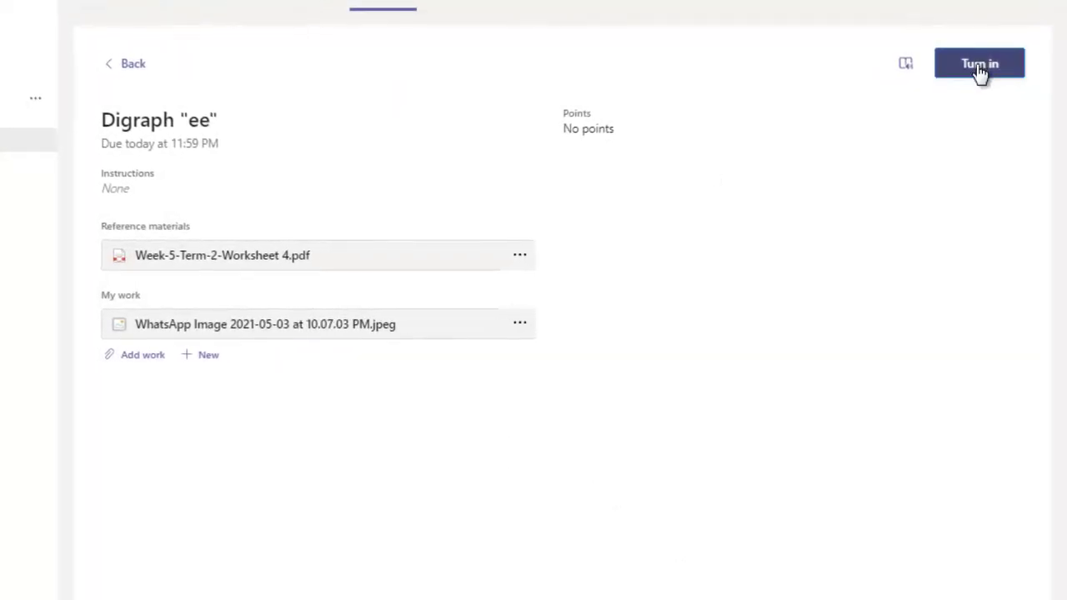